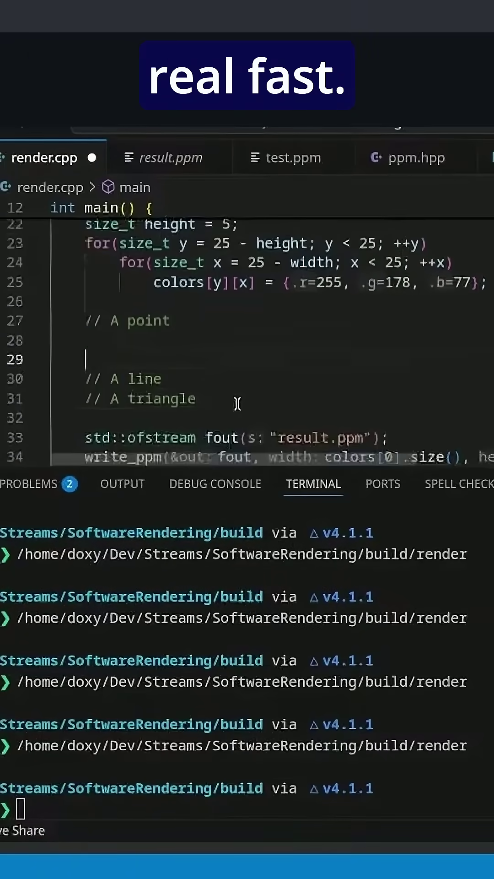
text(size_)
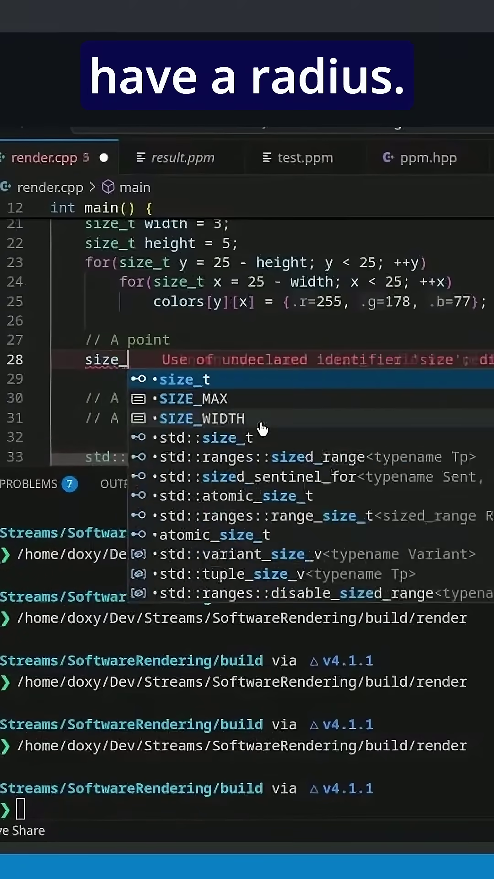
text(t raidus)
Fix the 'size_t radius = 3;' typo and start a new line for 'x = 25, y = 25'.
key(BackSpace)
key(BackSpace)
key(BackSpace)
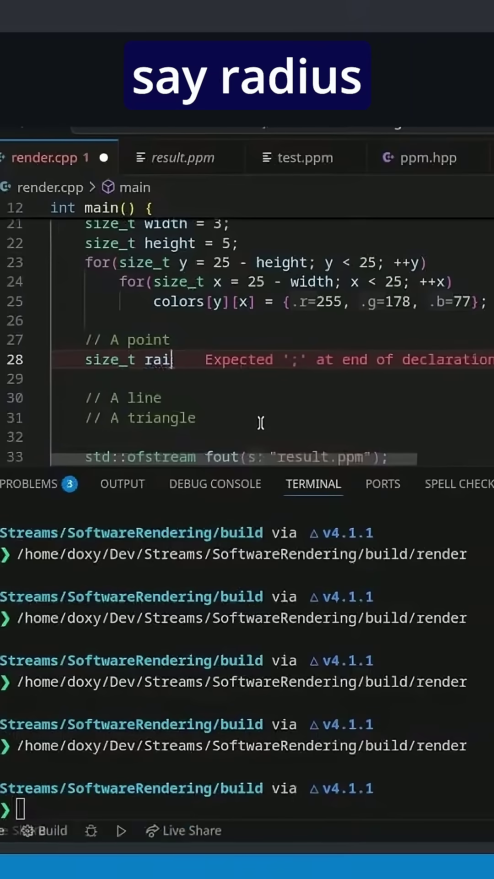
key(BackSpace)
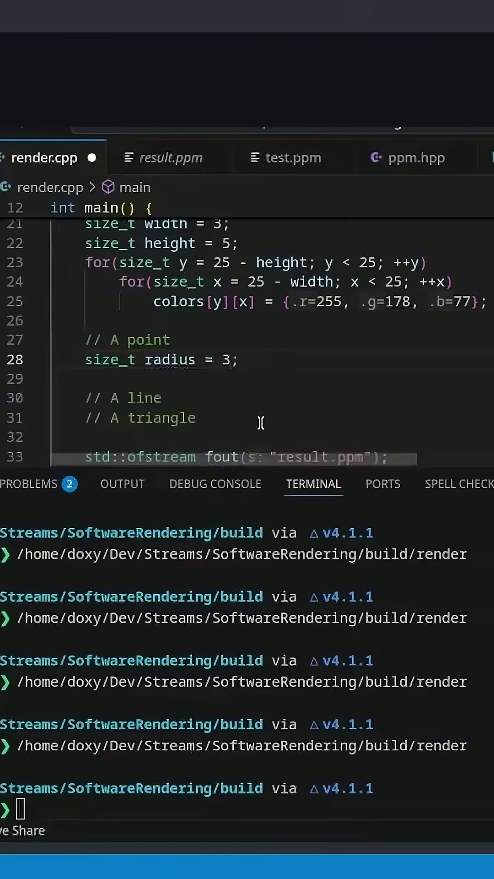
key(Return)
scroll(260, 422, down, 1)
drag(87, 243, 427, 243)
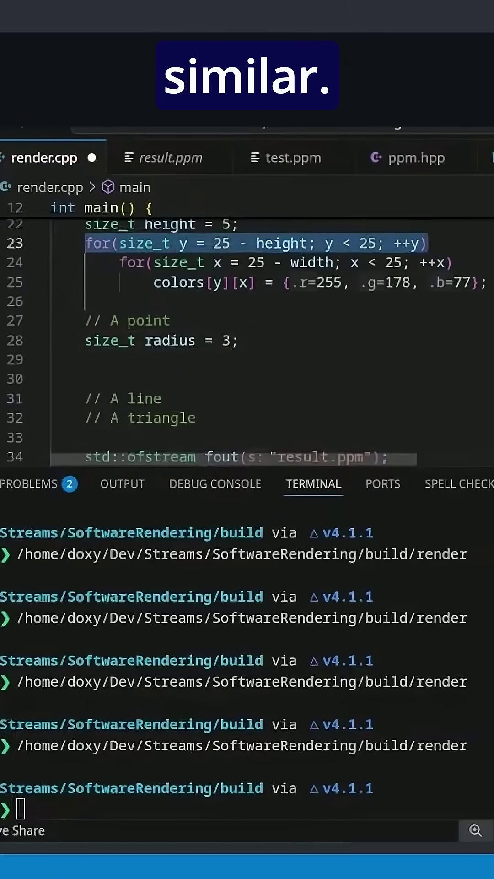
drag(350, 263, 454, 263)
click(131, 359)
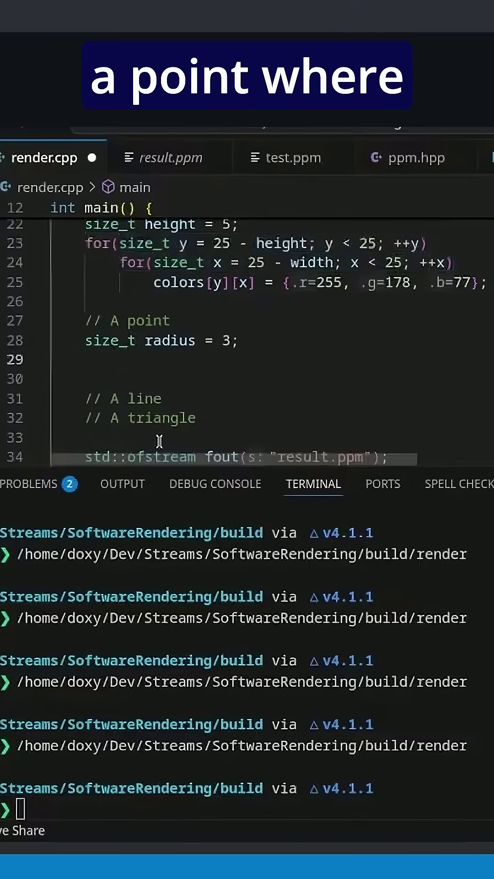
text(size_t x = 2)
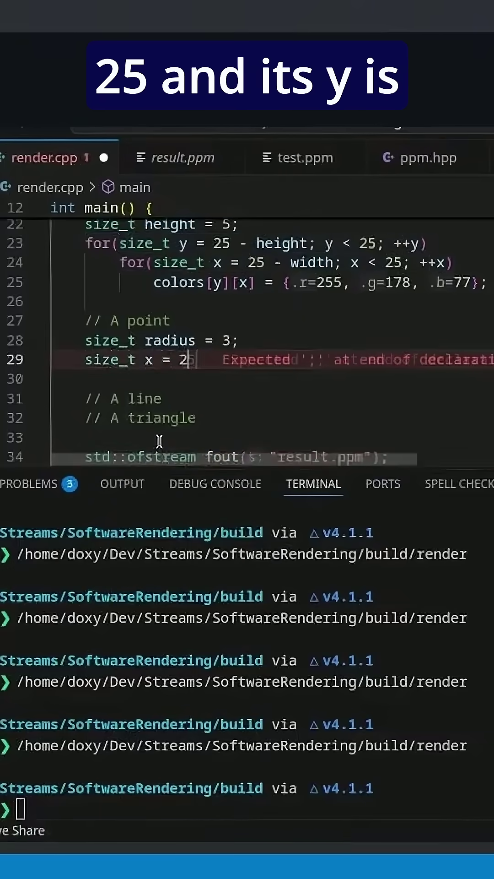
text(5, y = 25)
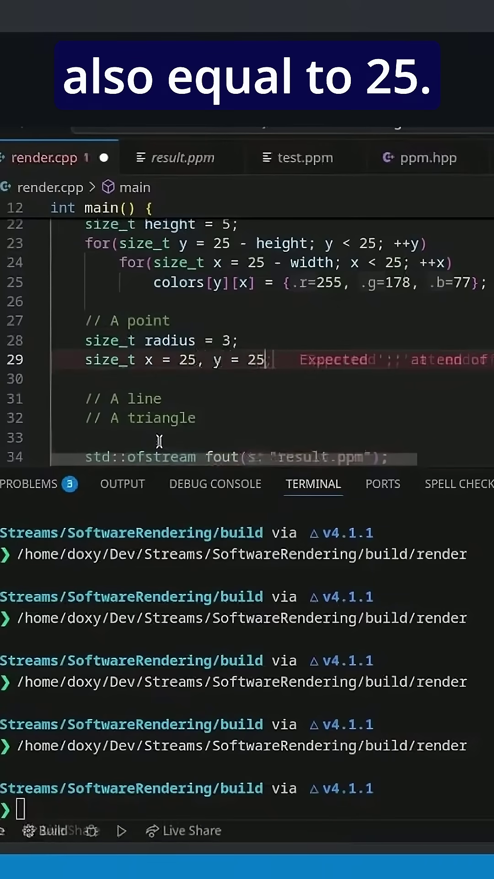
text(;)
Rename the point coordinates x and y to x_ and y_.
key(Return)
text(for(size)
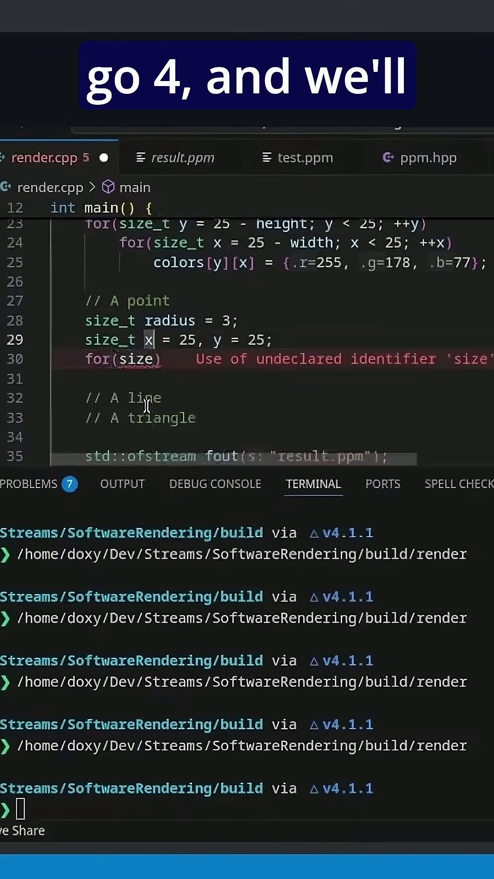
click(153, 340)
text(_)
key(Right)
text(_)
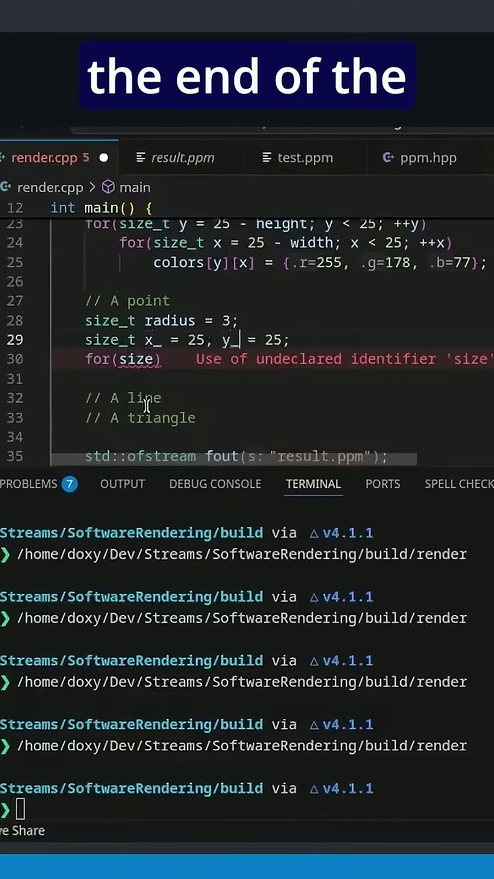
text(_t x =)
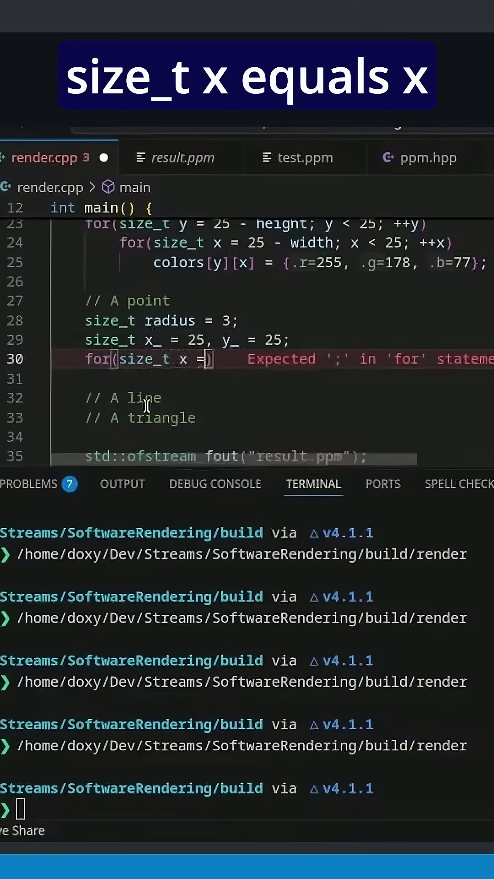
text(x_ )
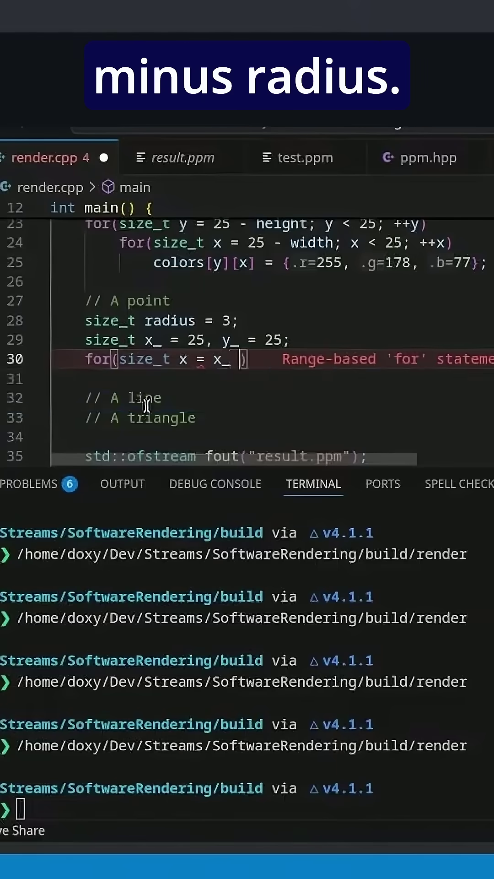
text(- radius; x < )
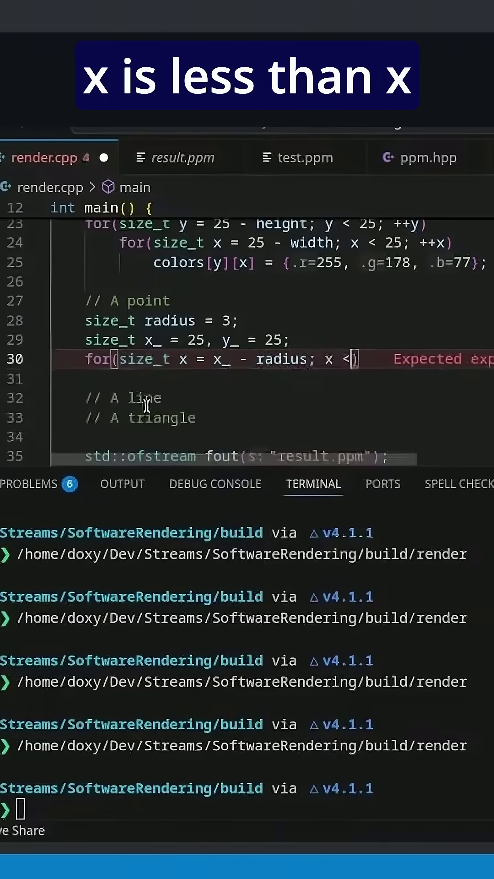
text(x_ +)
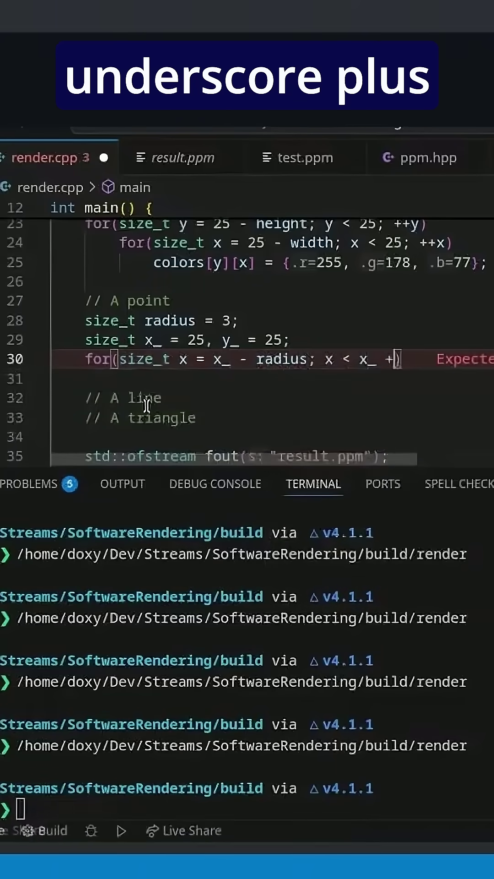
text( radius; ++x)
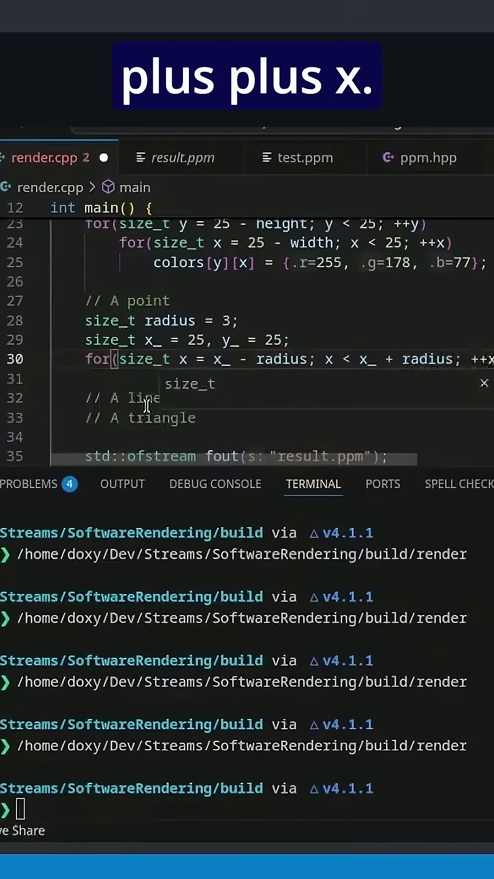
Write nested x and y loops from each coordinate minus radius to plus radius.
key(Return)
text(f)
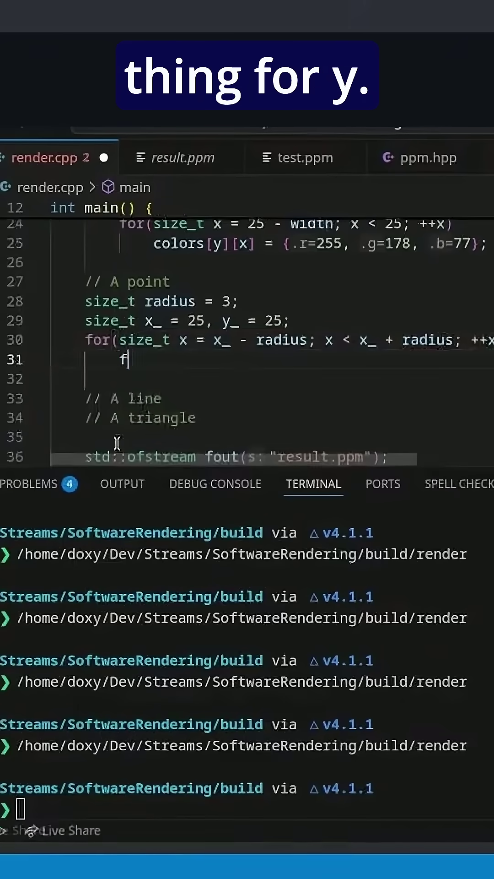
text(or(size_t y =)
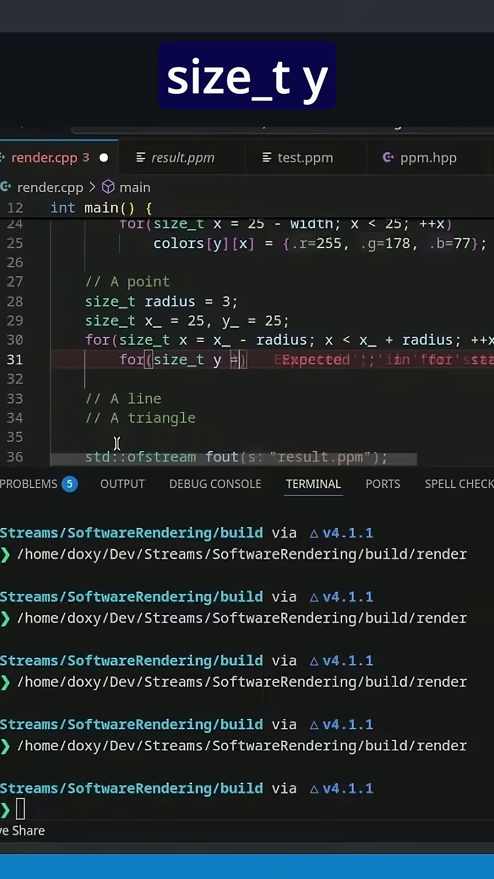
text( y_ - r)
key(Tab)
text(; y)
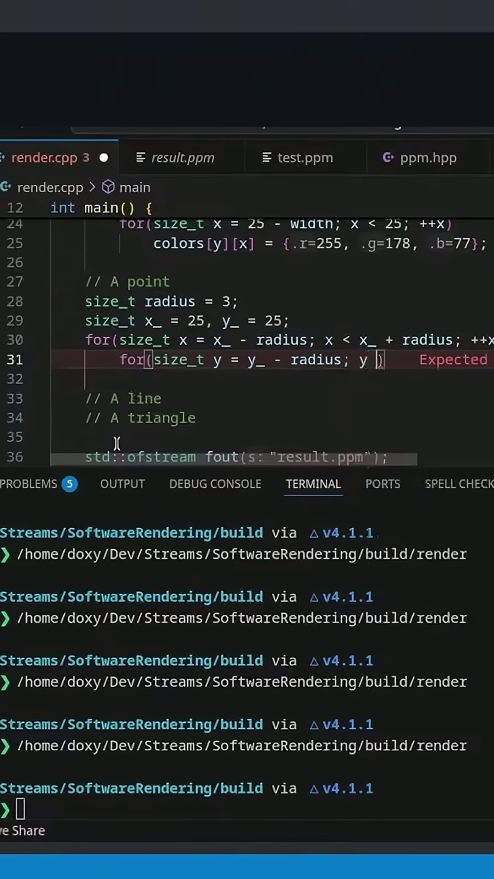
text( < y_ + ra)
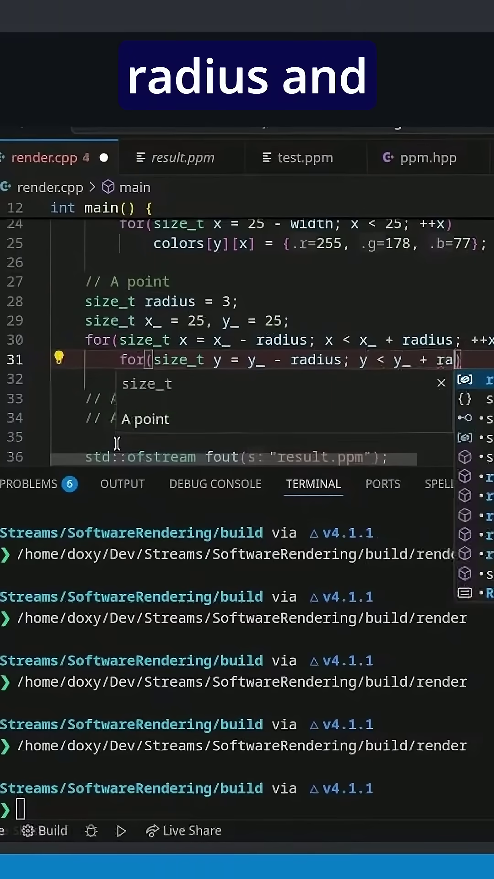
key(Tab)
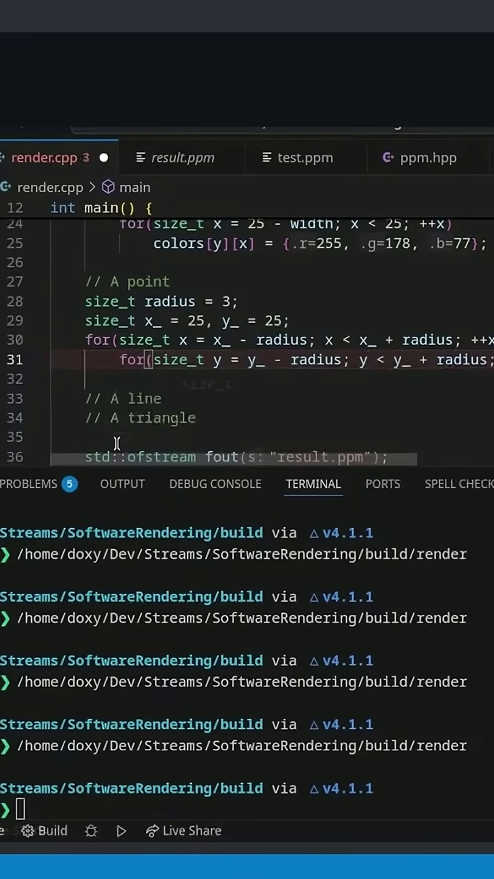
Copy the orange colors[y][x] assignment into the loop, comment out the rectangle code, and save.
drag(154, 243, 474, 243)
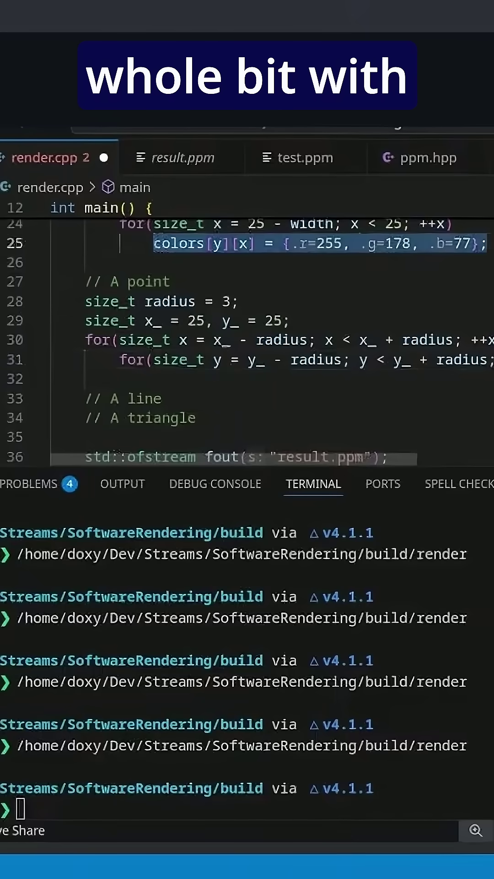
click(241, 378)
scroll(240, 343, up, 3)
drag(144, 253, 267, 333)
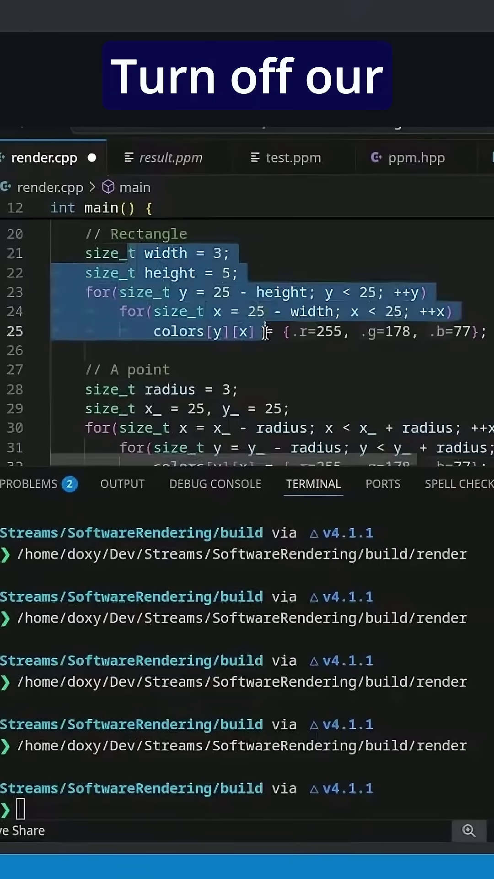
key(ctrl+slash)
key(ctrl+s)
scroll(212, 298, down, 2)
scroll(206, 309, down, 2)
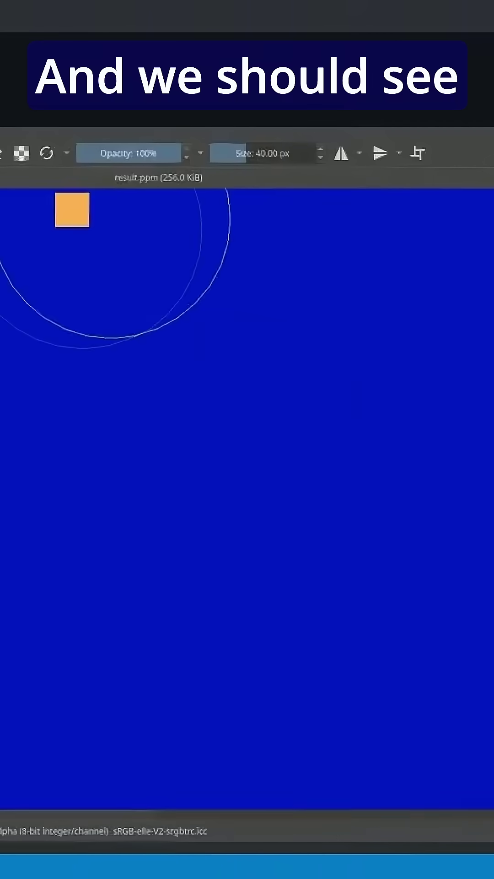
scroll(154, 350, up, 5)
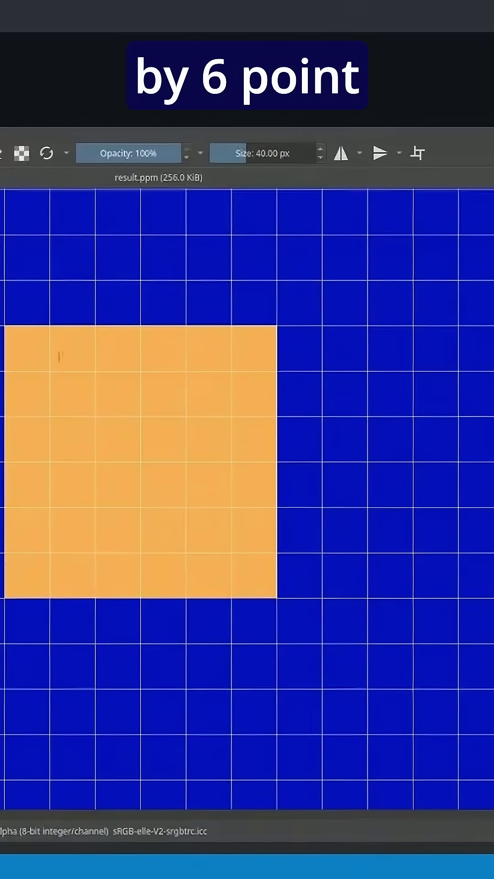
scroll(372, 487, down, 5)
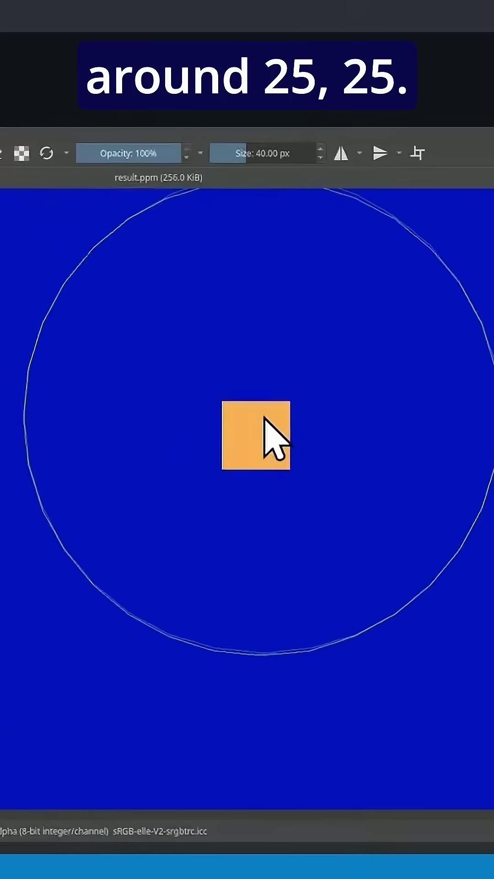